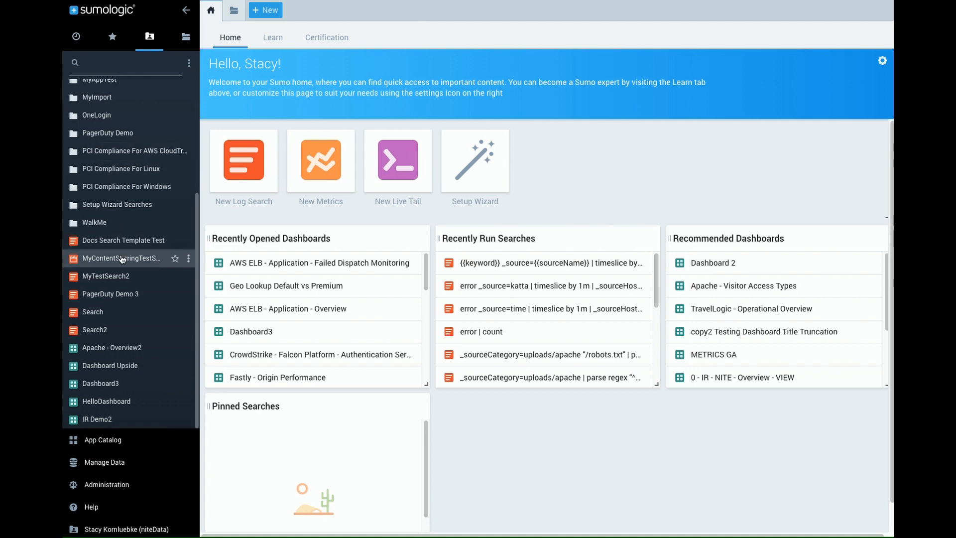
Step: Find MyContentSharingTestSearch2 in the library by searching for MyContent and open its sharing settings
{"action": "left_click", "coordinate": [234, 10]}
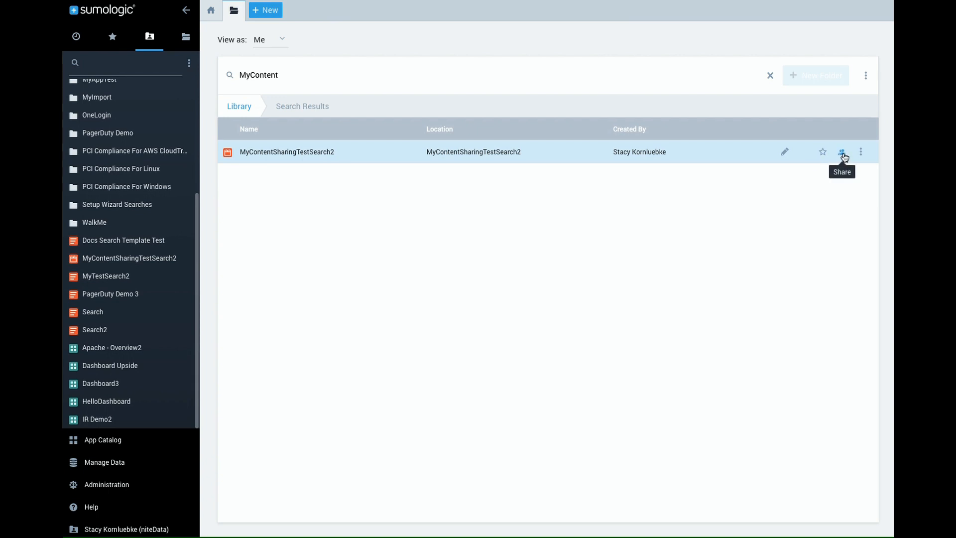
{"action": "left_click", "coordinate": [860, 151]}
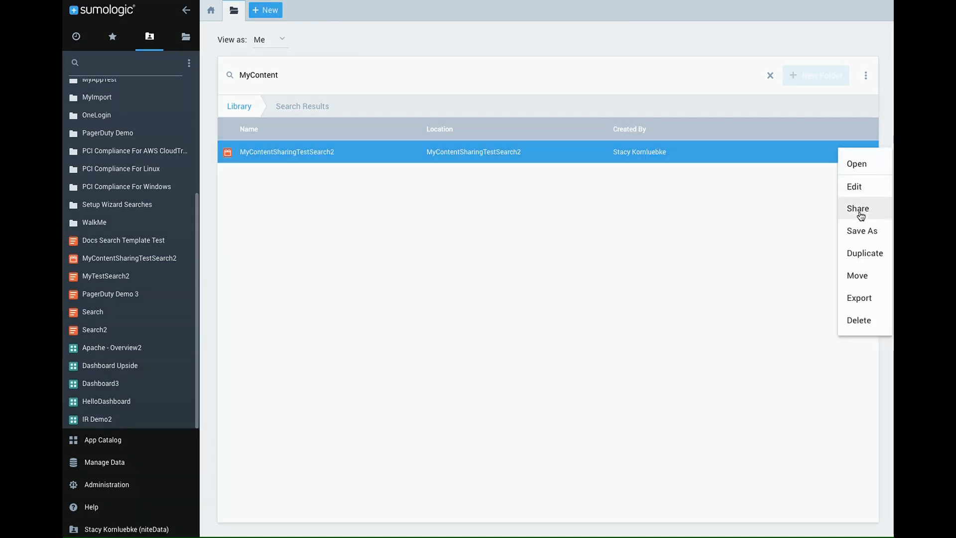
{"action": "left_click", "coordinate": [791, 195]}
{"action": "left_click", "coordinate": [841, 153]}
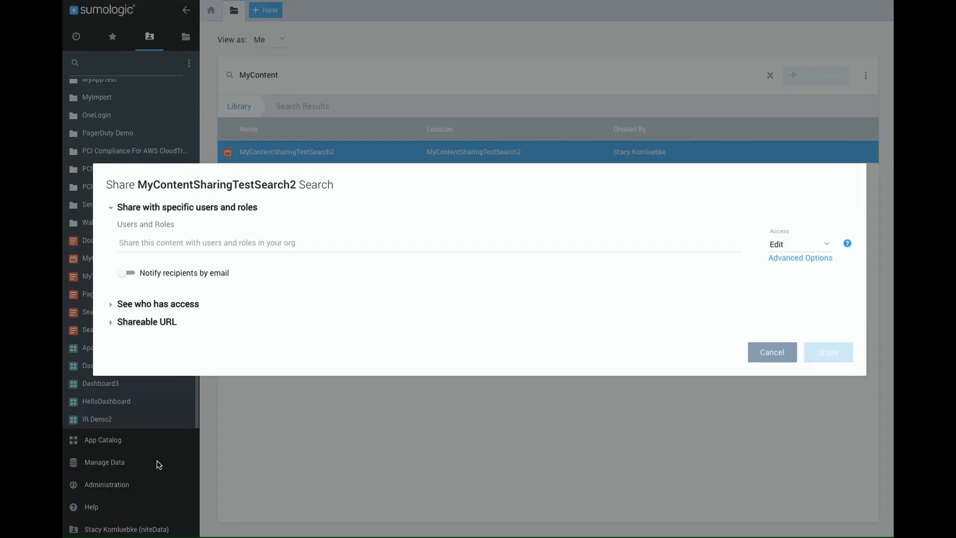
Step: Add the colleague matching "Lav" as a recipient of the search and set the access level to Manage
{"action": "left_click", "coordinate": [158, 239]}
{"action": "type", "text": "La"}
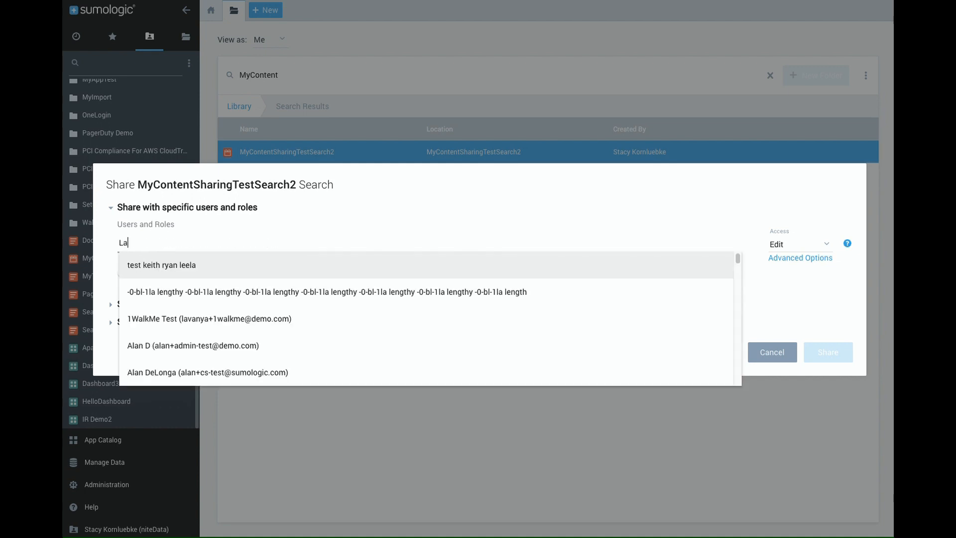
{"action": "type", "text": "v"}
{"action": "left_click", "coordinate": [191, 292]}
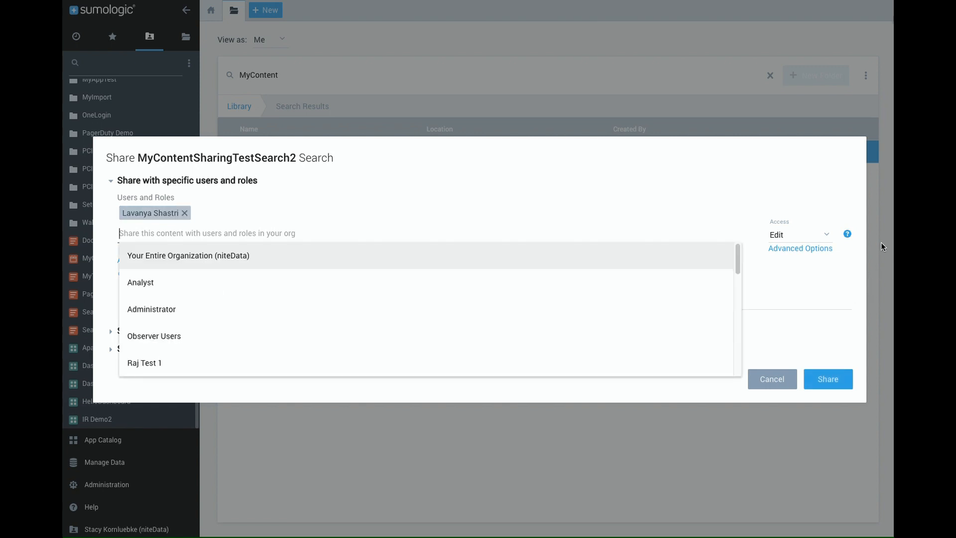
{"action": "left_click", "coordinate": [816, 234]}
{"action": "left_click", "coordinate": [808, 262]}
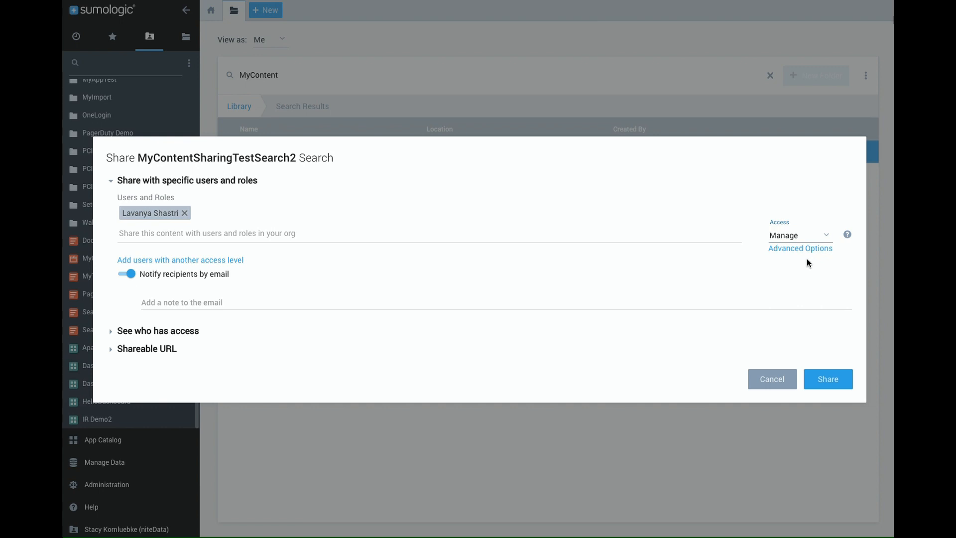
Step: Try the advanced access level Grant Edit, and View Access, and restore Grant Manage, Edit, and View Access
{"action": "left_click", "coordinate": [784, 250]}
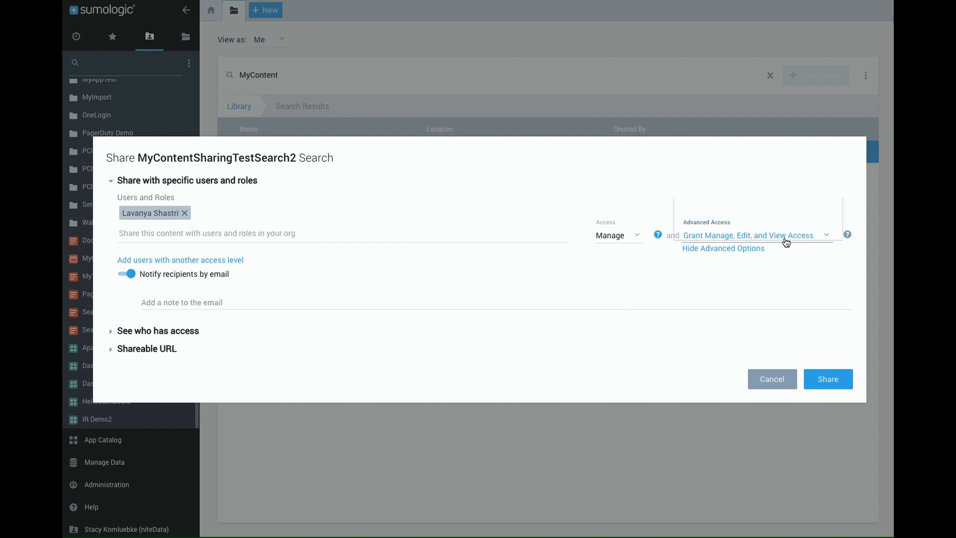
{"action": "left_click", "coordinate": [785, 240]}
{"action": "left_click", "coordinate": [775, 218]}
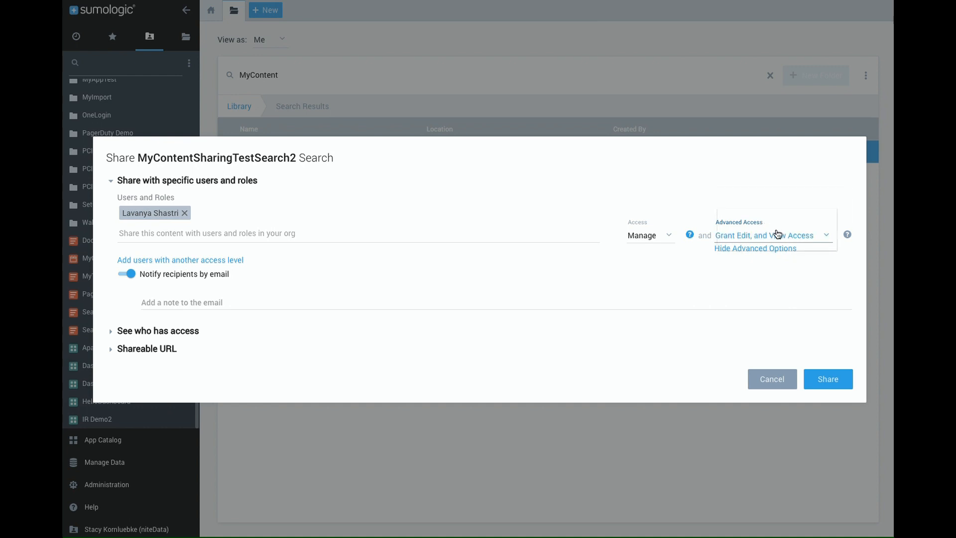
{"action": "left_click", "coordinate": [777, 235]}
{"action": "left_click", "coordinate": [779, 259]}
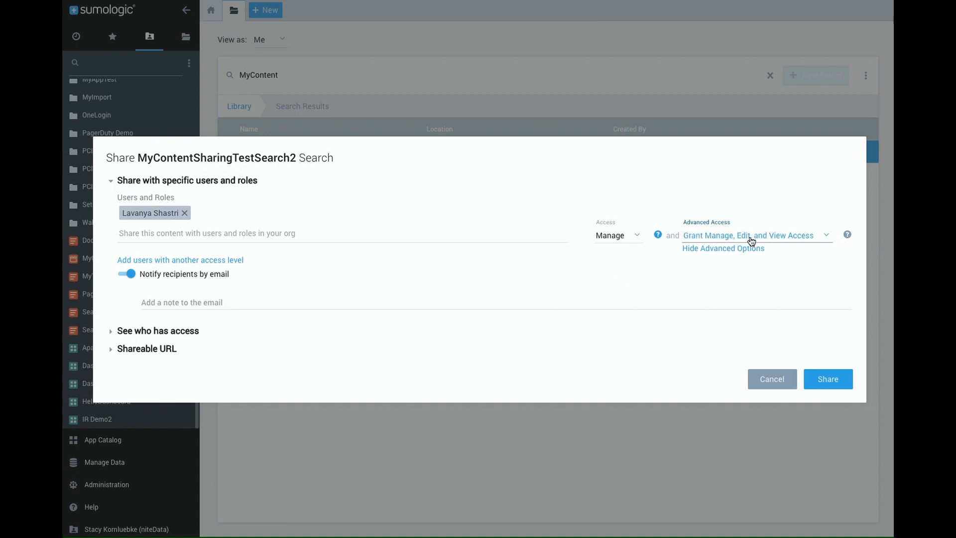
{"action": "left_click", "coordinate": [732, 249]}
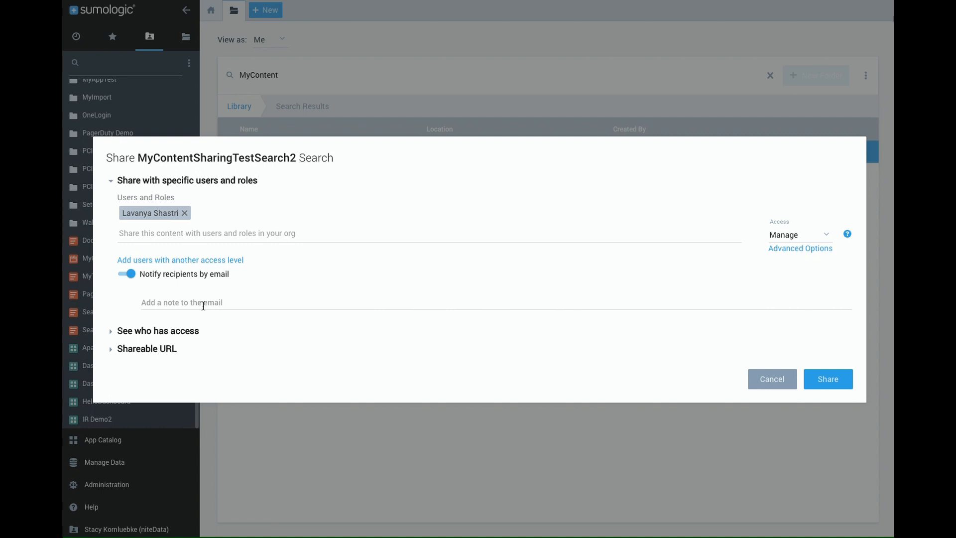
Step: Check the shareable URL and add the email note "Heya, while I'm out, please monitor my search and make adjustments or delete as needed."
{"action": "left_click", "coordinate": [110, 349]}
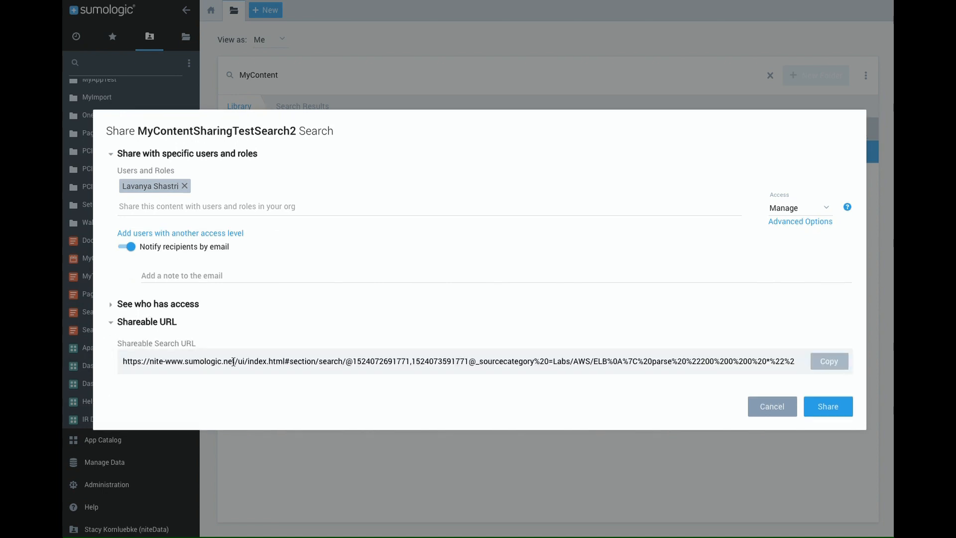
{"action": "left_click", "coordinate": [199, 272]}
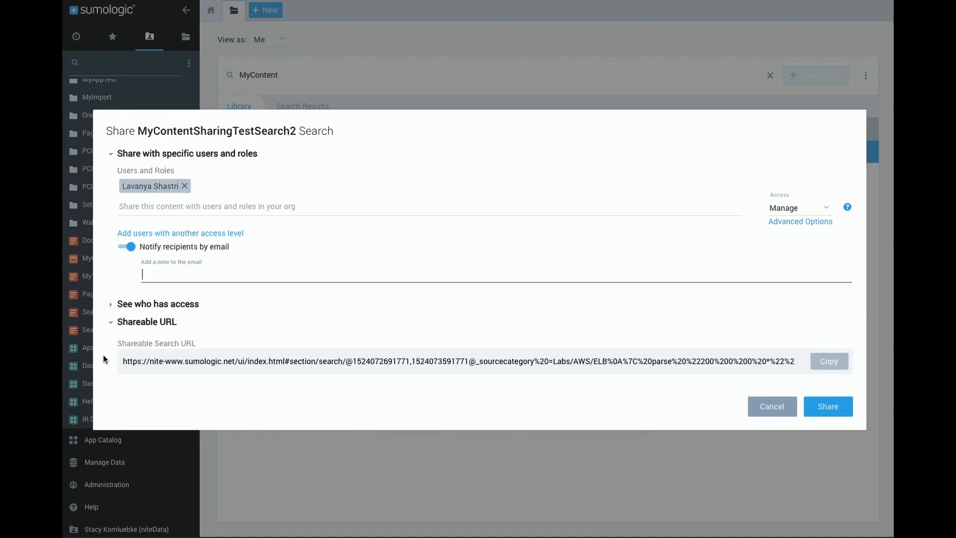
{"action": "left_click", "coordinate": [111, 324]}
{"action": "left_click", "coordinate": [155, 302]}
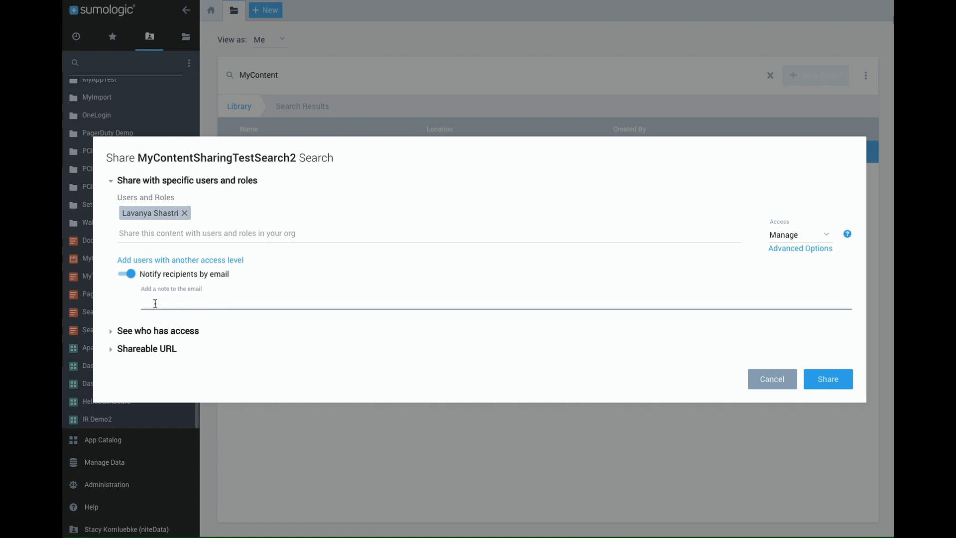
{"action": "type", "text": "Heya, while I'm out, please monitor my search and make adjustments or delete a"}
{"action": "key", "text": "BackSpace"}
{"action": "key", "text": "BackSpace"}
{"action": "type", "text": "e as need"}
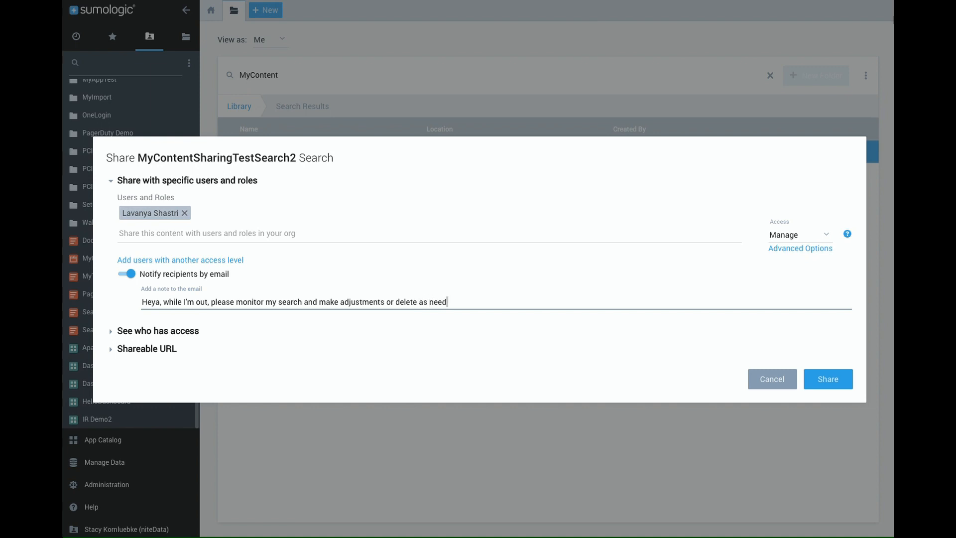
{"action": "type", "text": "ed."}
Step: Review who already has access to the search and share it with the selected recipient
{"action": "left_click", "coordinate": [112, 331]}
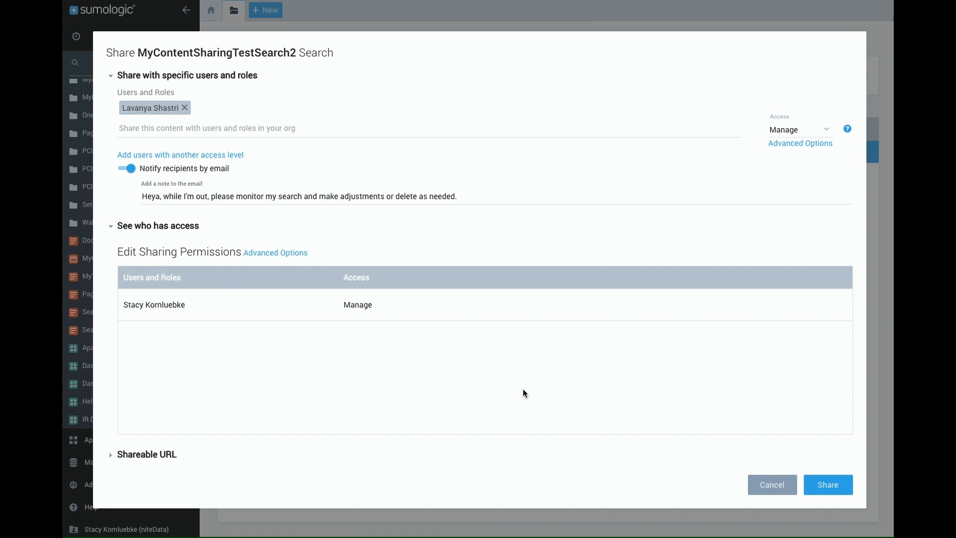
{"action": "left_click", "coordinate": [830, 495]}
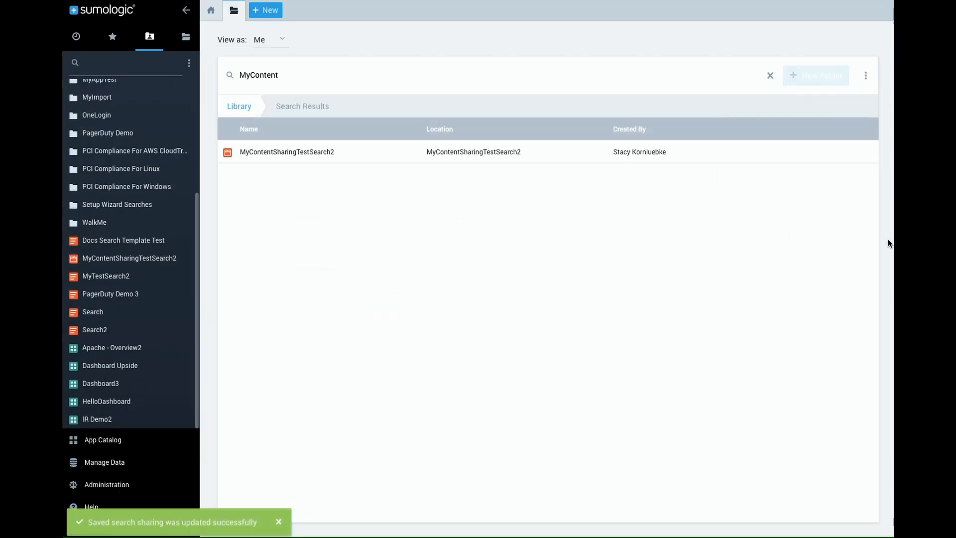
Step: Reopen the sharing settings of MyContentSharingTestSearch2 and add the Analyst role as a recipient with Edit access
{"action": "left_click", "coordinate": [843, 153]}
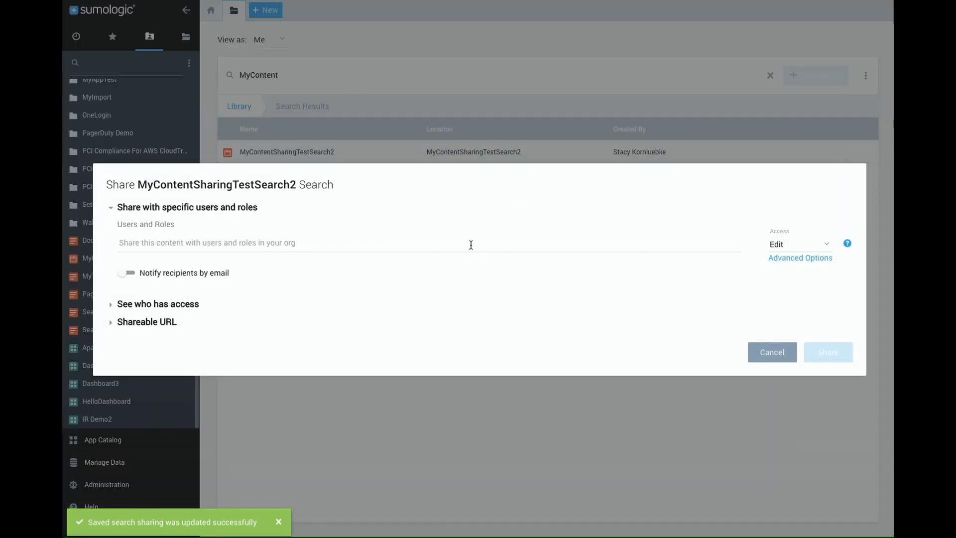
{"action": "left_click", "coordinate": [470, 245]}
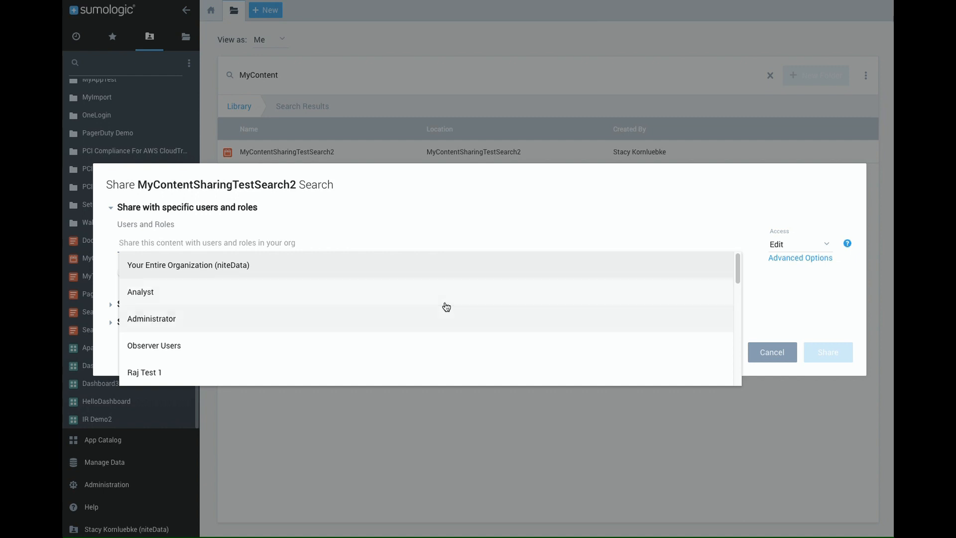
{"action": "left_click", "coordinate": [446, 301]}
{"action": "left_click", "coordinate": [722, 193]}
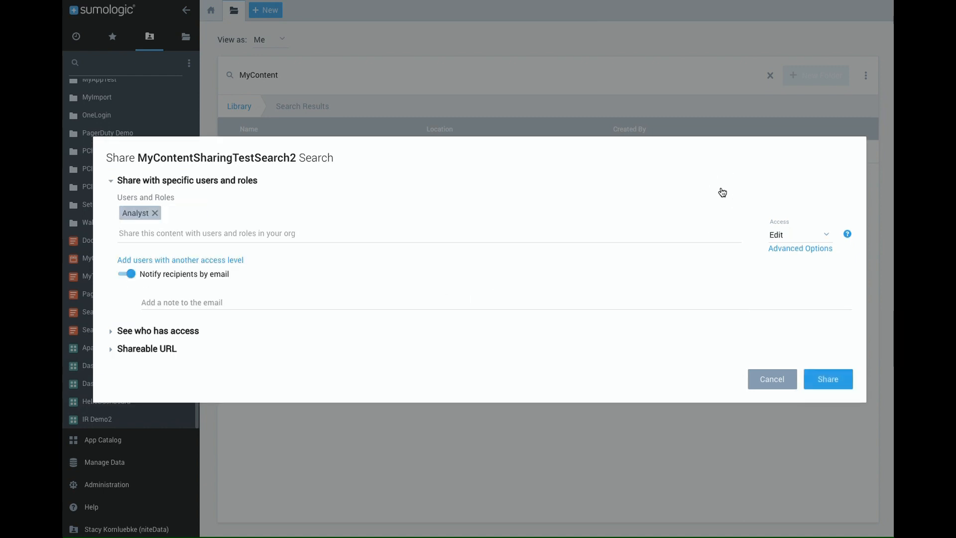
Step: Add the email note "This is an important tool for finding who else has content sharing." and share the search with the Analyst role
{"action": "left_click", "coordinate": [126, 245]}
{"action": "left_click", "coordinate": [142, 301]}
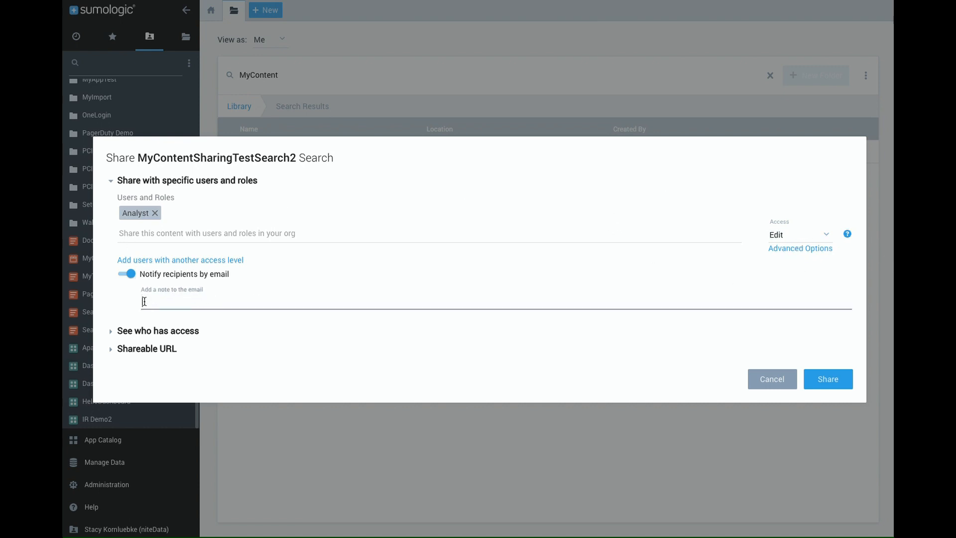
{"action": "type", "text": "This is an important tool for findi"}
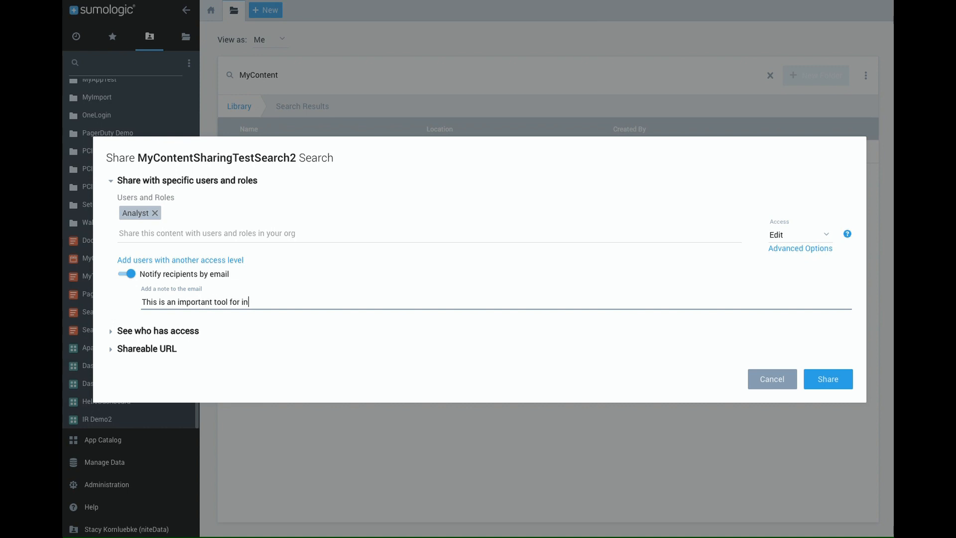
{"action": "type", "text": "ng who else has content sharing."}
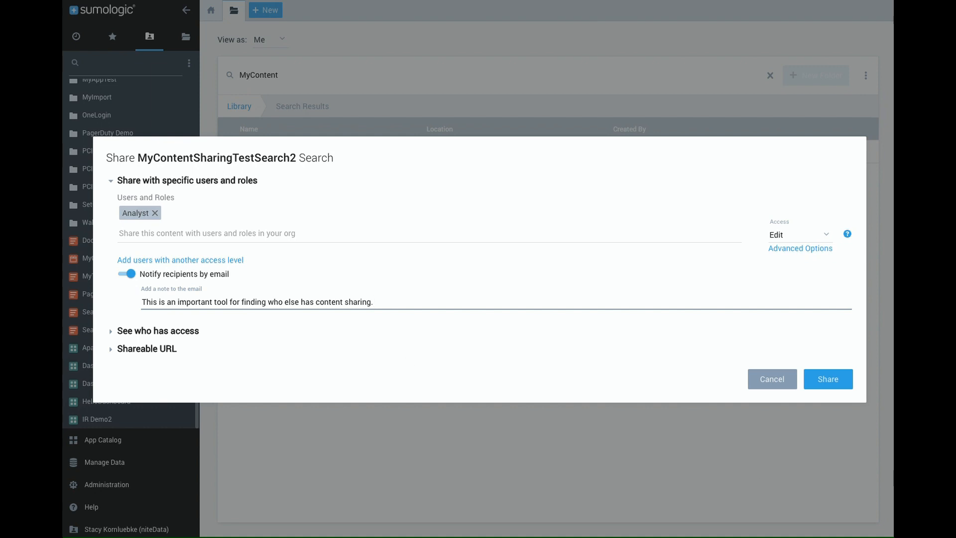
{"action": "left_click", "coordinate": [832, 380]}
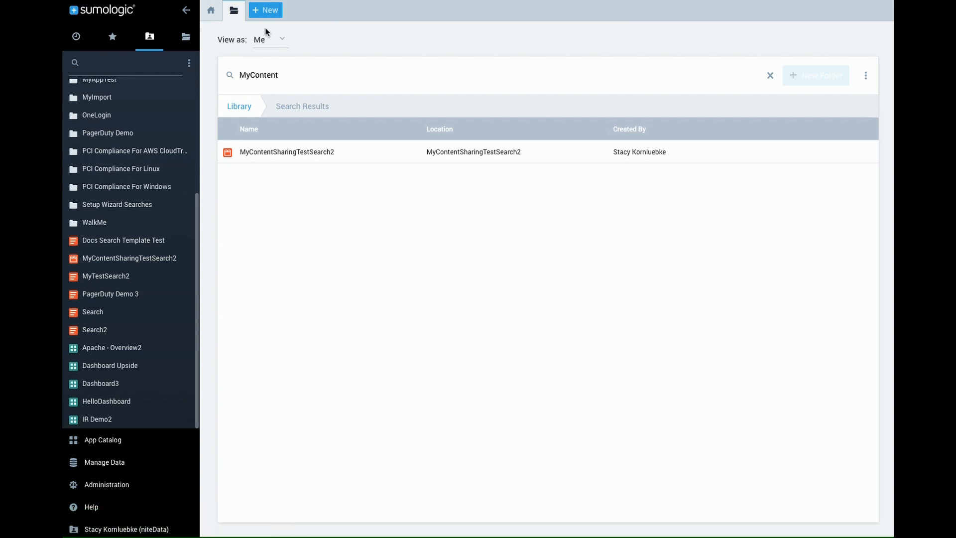
{"action": "left_click", "coordinate": [269, 40]}
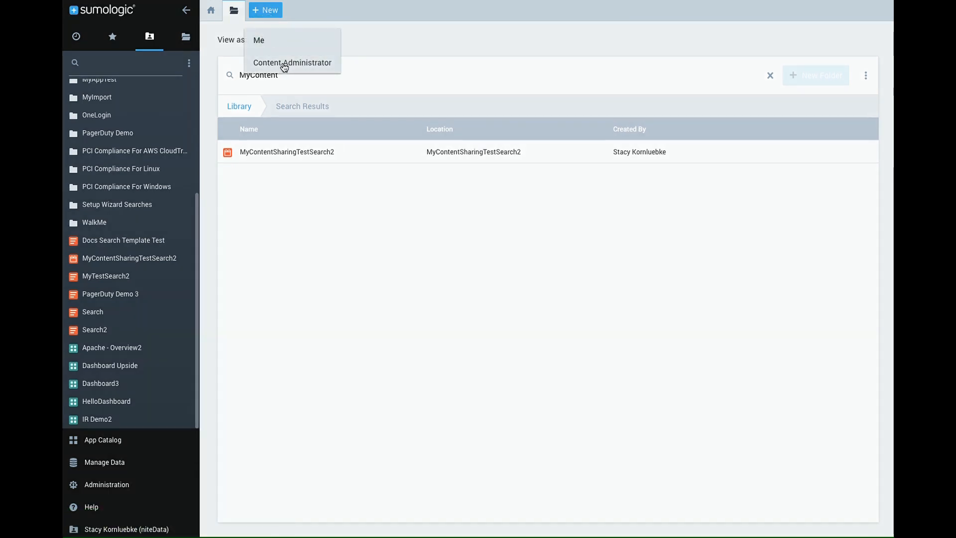
{"action": "left_click", "coordinate": [399, 45]}
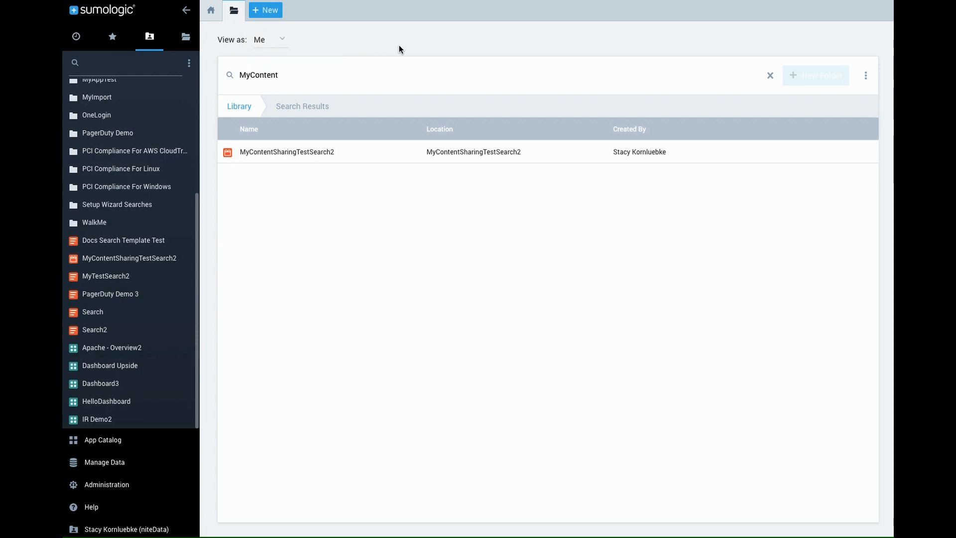